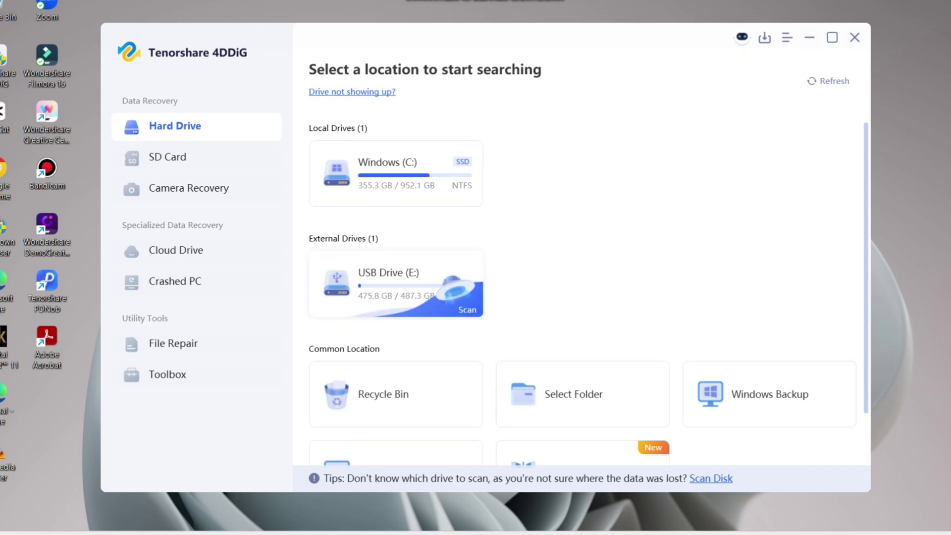
Step: Start a fresh rescan of USB Drive (E:) with only the Photo file type selected
{"action": "left_click", "coordinate": [416, 290]}
{"action": "left_click", "coordinate": [440, 331]}
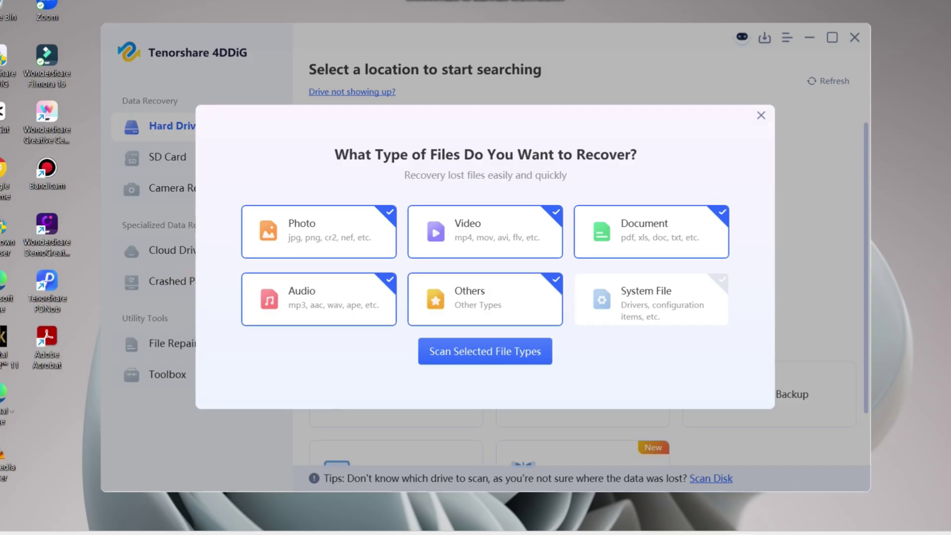
{"action": "left_click", "coordinate": [319, 232]}
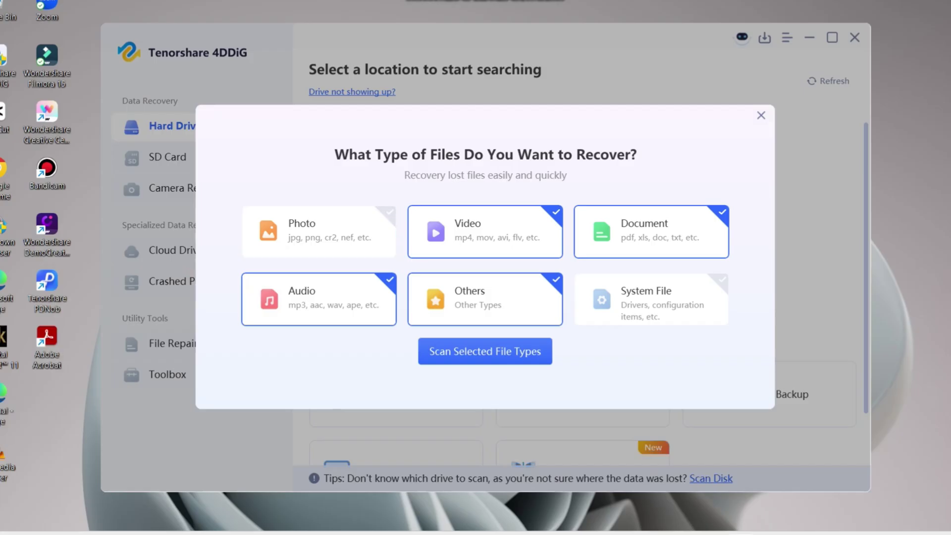
{"action": "left_click", "coordinate": [485, 232]}
{"action": "left_click", "coordinate": [651, 231]}
{"action": "left_click", "coordinate": [652, 299]}
{"action": "left_click", "coordinate": [486, 299]}
{"action": "left_click", "coordinate": [319, 299]}
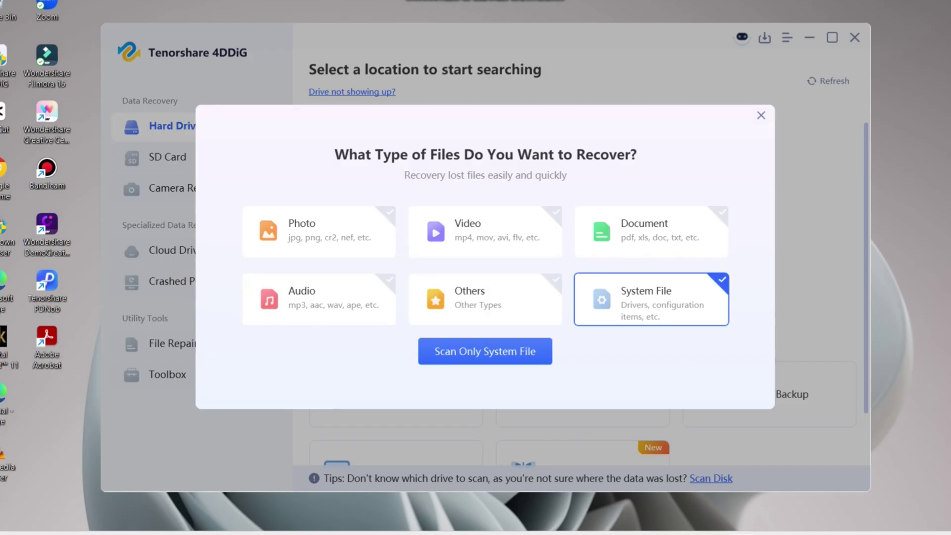
{"action": "left_click", "coordinate": [651, 299]}
{"action": "left_click", "coordinate": [319, 231]}
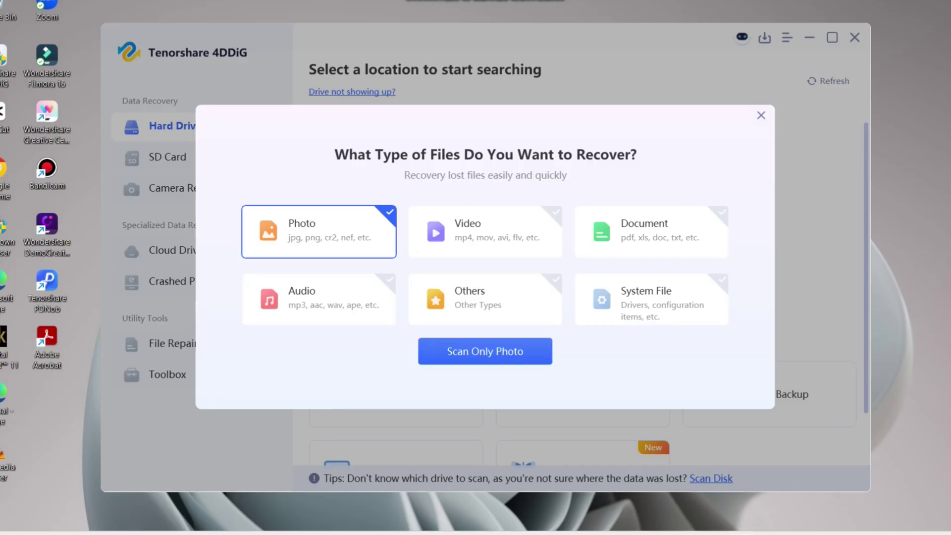
{"action": "left_click", "coordinate": [485, 350]}
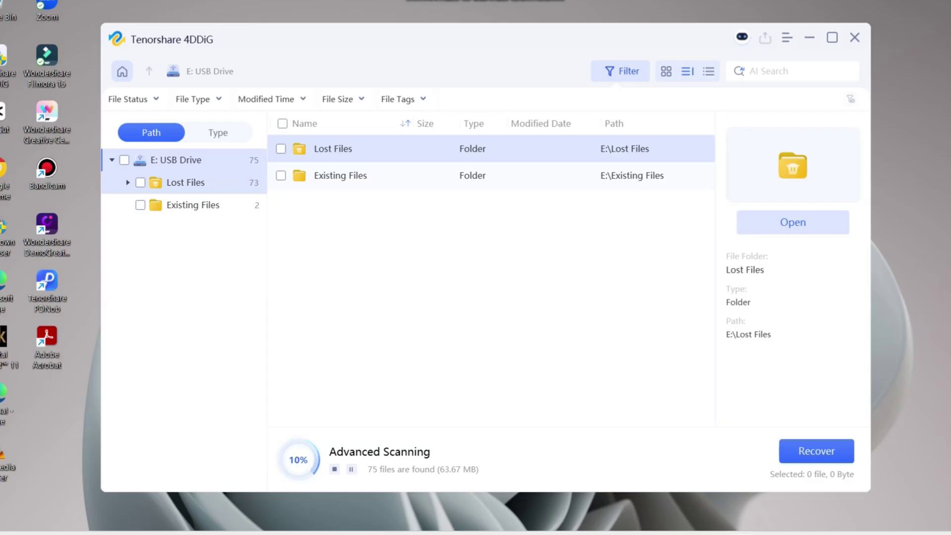
Step: Mark the 73 files in Lost Files and start recovering them
{"action": "left_click", "coordinate": [140, 182]}
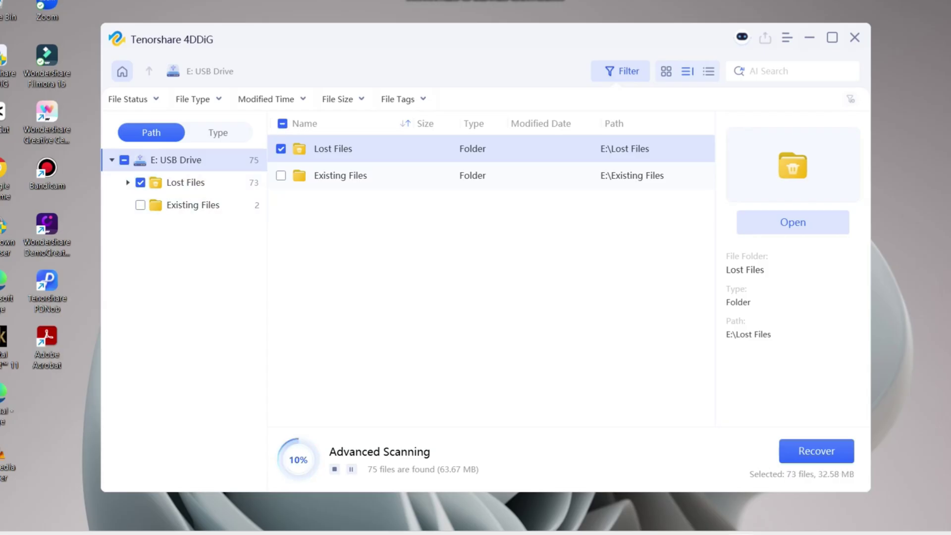
{"action": "left_click", "coordinate": [816, 450]}
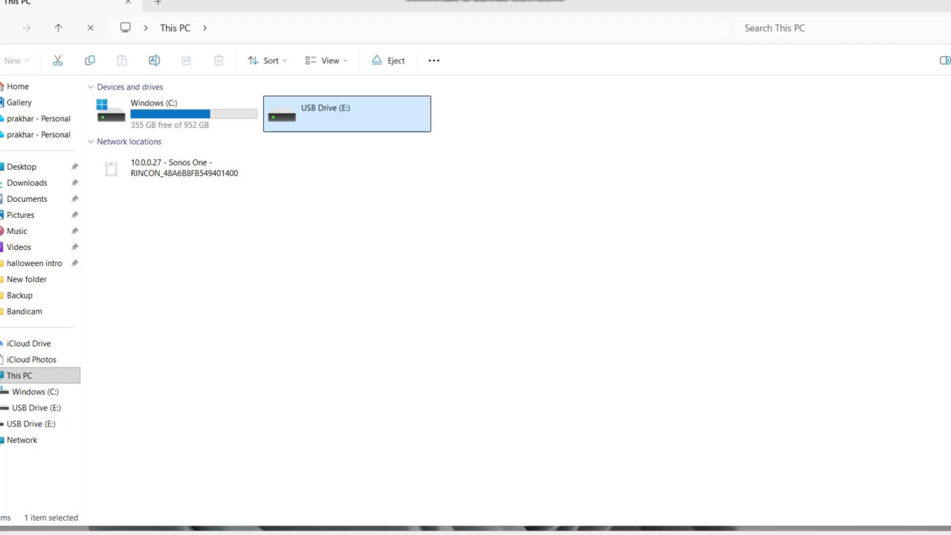
Step: Open USB Drive (E:) from This PC in File Explorer
{"action": "key", "text": "Return"}
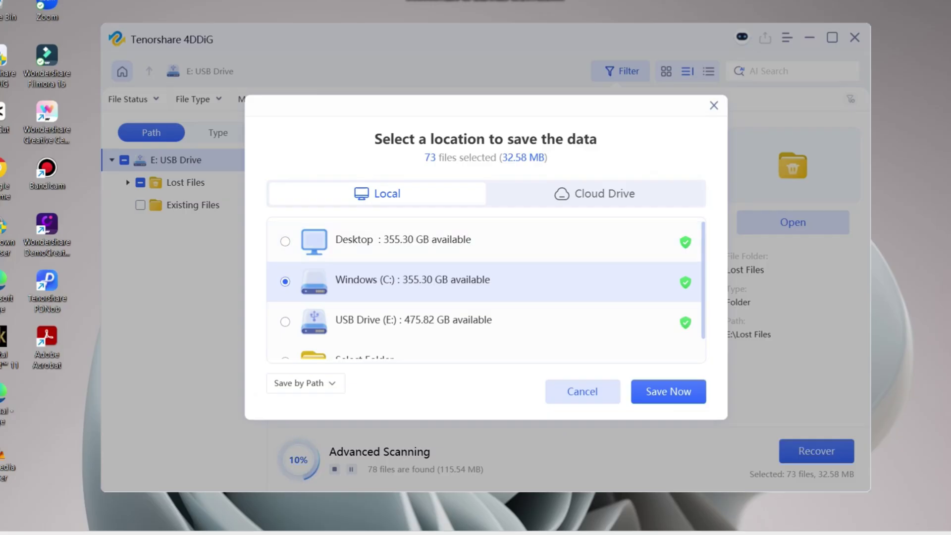
{"action": "scroll", "coordinate": [486, 290], "scroll_direction": "down", "scroll_amount": 2}
{"action": "scroll", "coordinate": [486, 290], "scroll_direction": "up", "scroll_amount": 2}
{"action": "scroll", "coordinate": [487, 297], "scroll_direction": "down", "scroll_amount": 1}
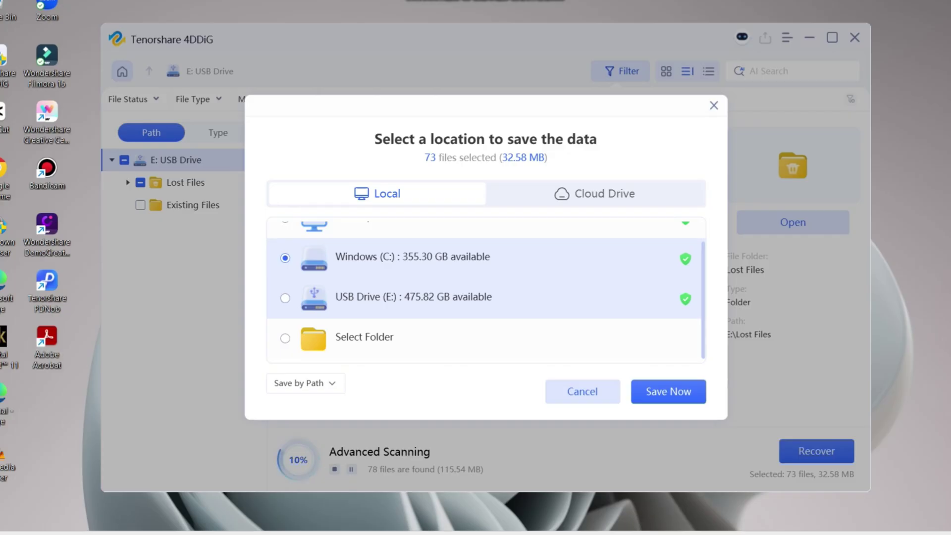
Step: Save the recovered files to Windows (C:) after cancelling the custom folder browser
{"action": "left_click", "coordinate": [413, 296]}
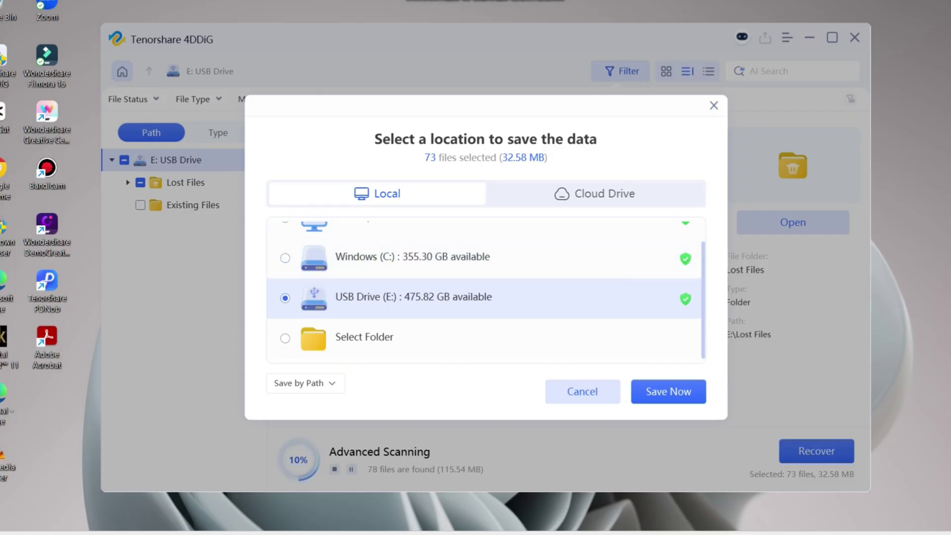
{"action": "left_click", "coordinate": [364, 336]}
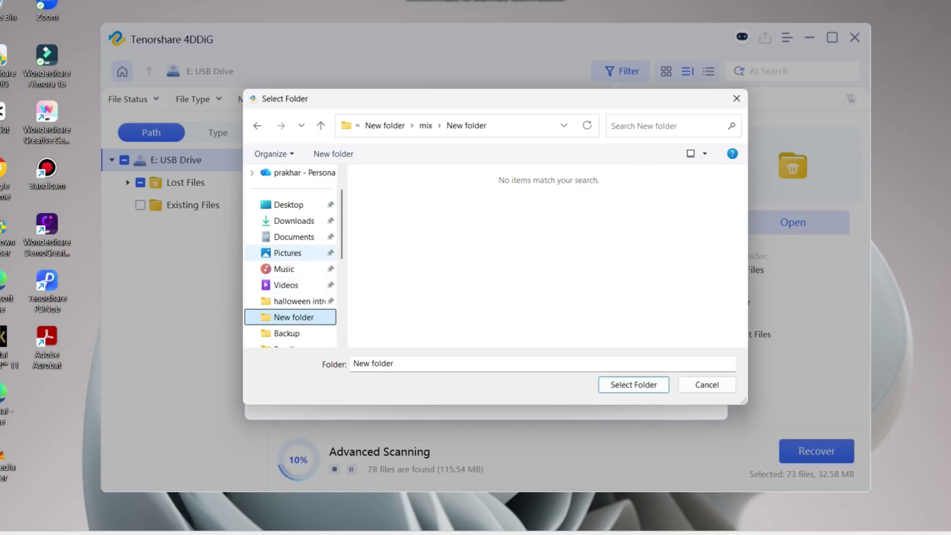
{"action": "left_click", "coordinate": [736, 98]}
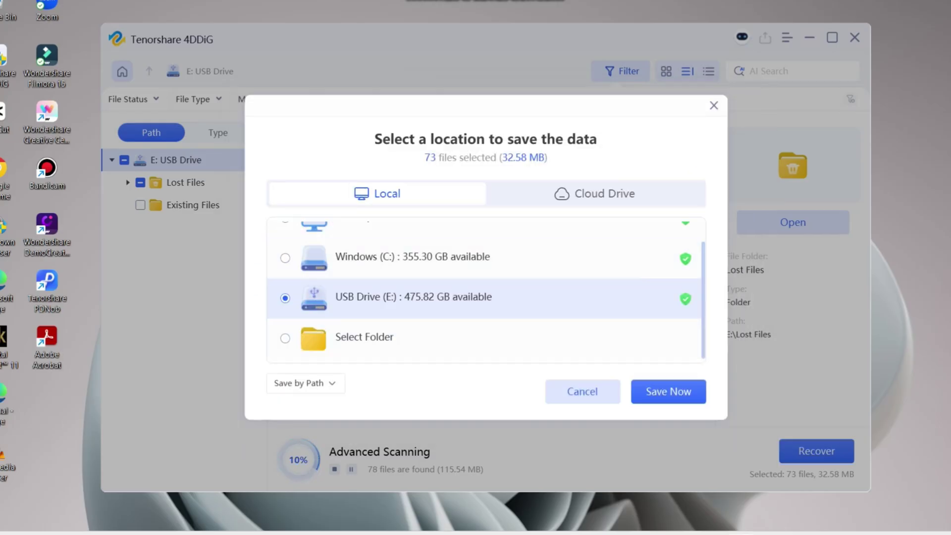
{"action": "left_click", "coordinate": [412, 256]}
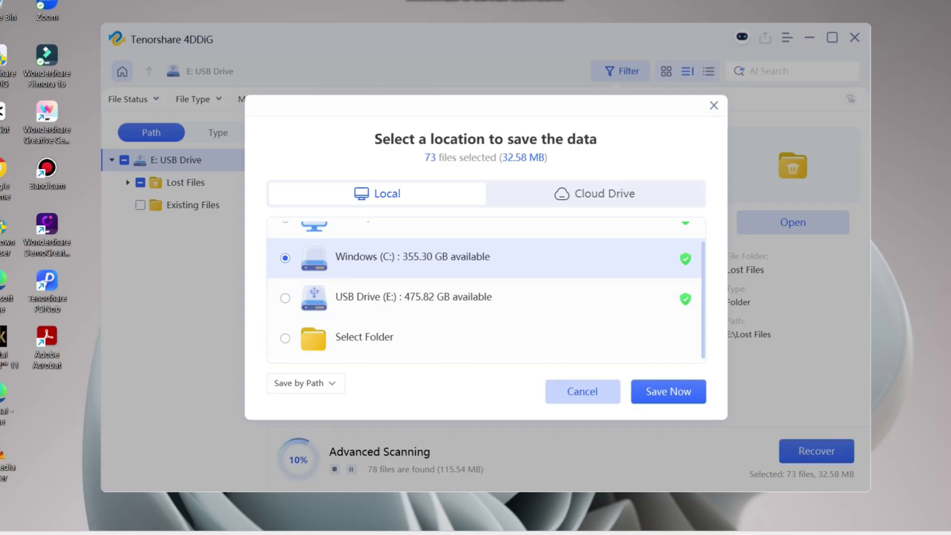
{"action": "left_click", "coordinate": [668, 391]}
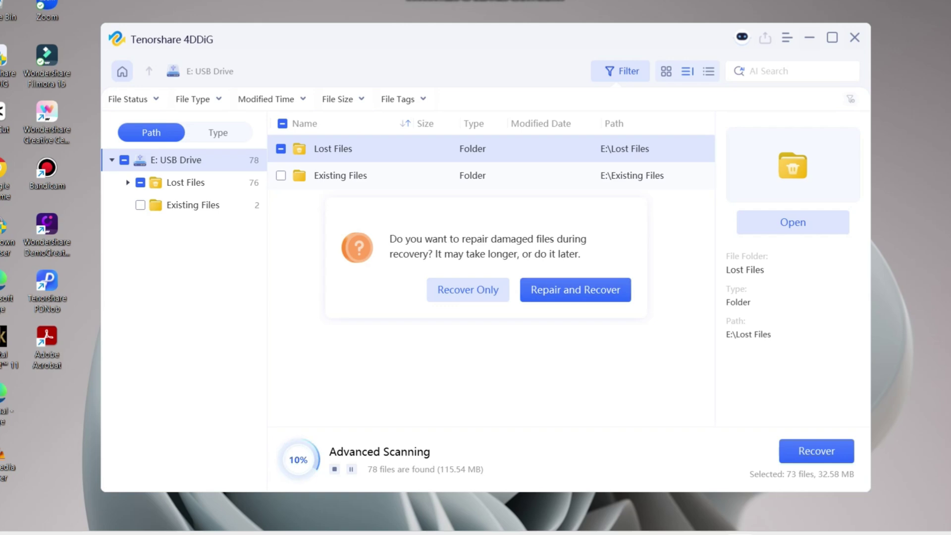
Step: Choose Recover Only to recover all 73 files (32.58 MB) without repair
{"action": "left_click", "coordinate": [468, 289]}
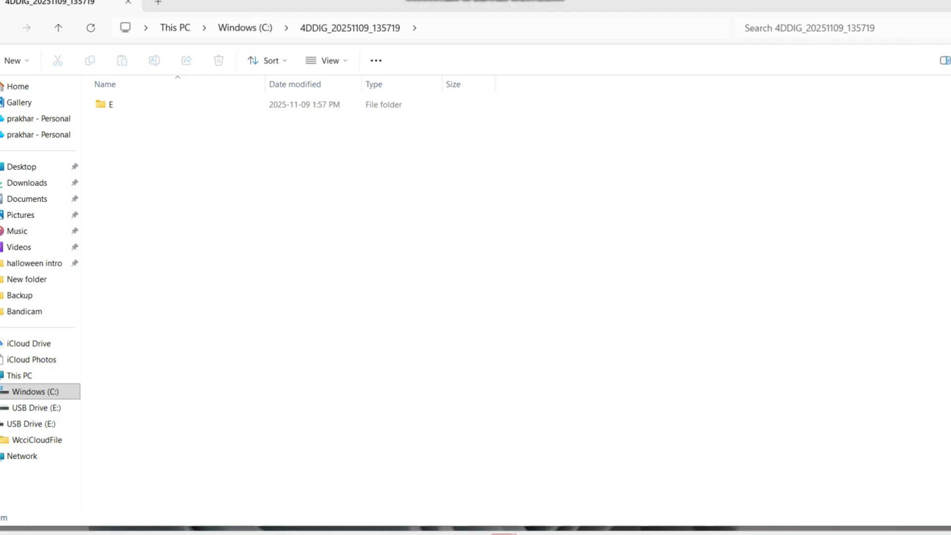
Step: Open E > Lost Files and preview photos 20211209_133124 and IMG_3379 in turn
{"action": "double_click", "coordinate": [186, 104]}
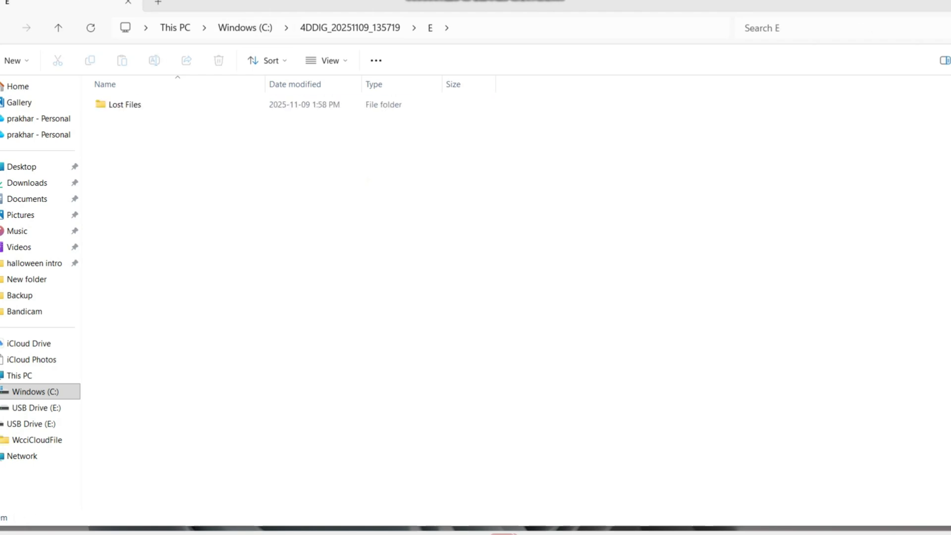
{"action": "double_click", "coordinate": [186, 104]}
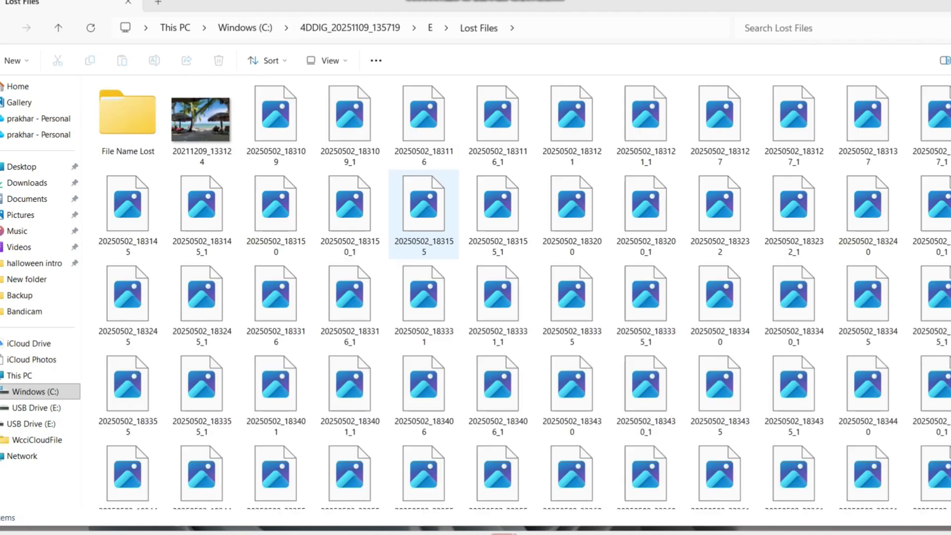
{"action": "scroll", "coordinate": [497, 297], "scroll_direction": "down", "scroll_amount": 5}
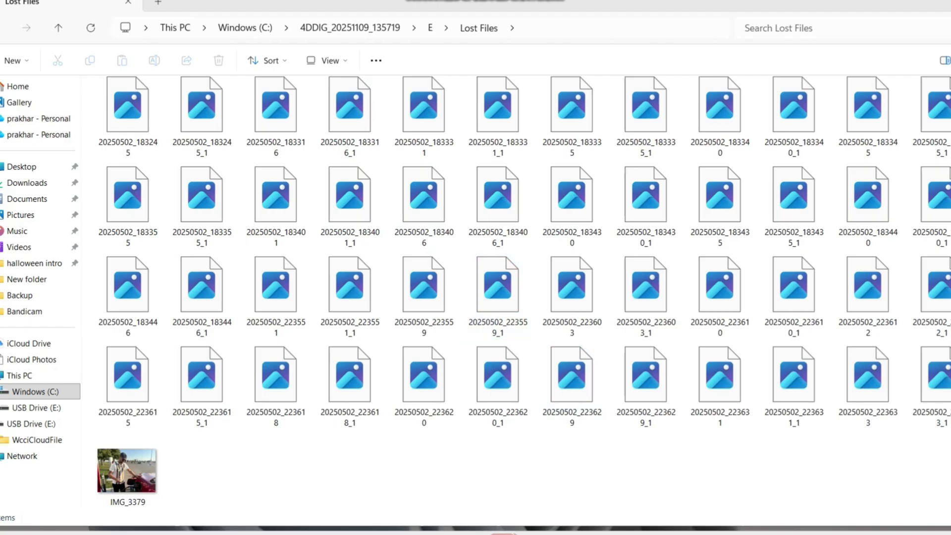
{"action": "scroll", "coordinate": [572, 372], "scroll_direction": "up", "scroll_amount": 5}
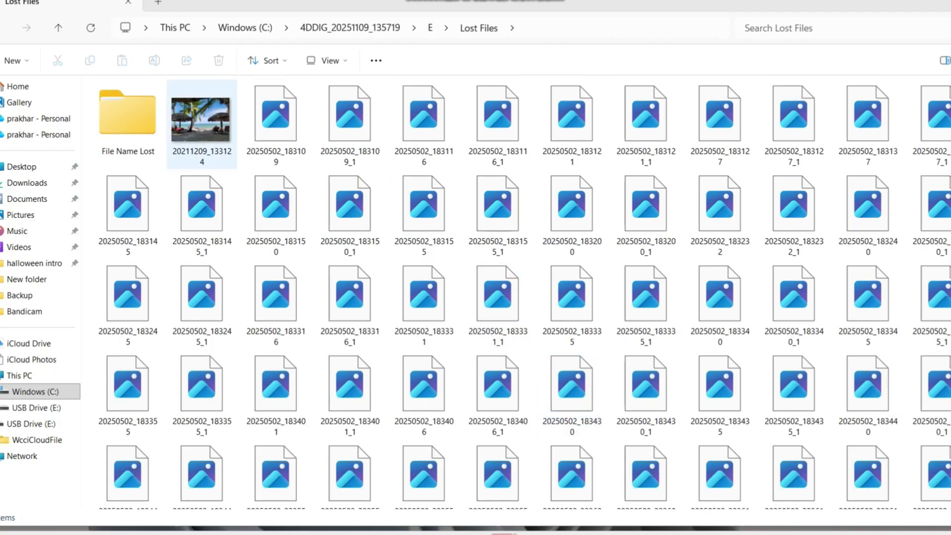
{"action": "left_click", "coordinate": [202, 123]}
{"action": "key", "text": "Return"}
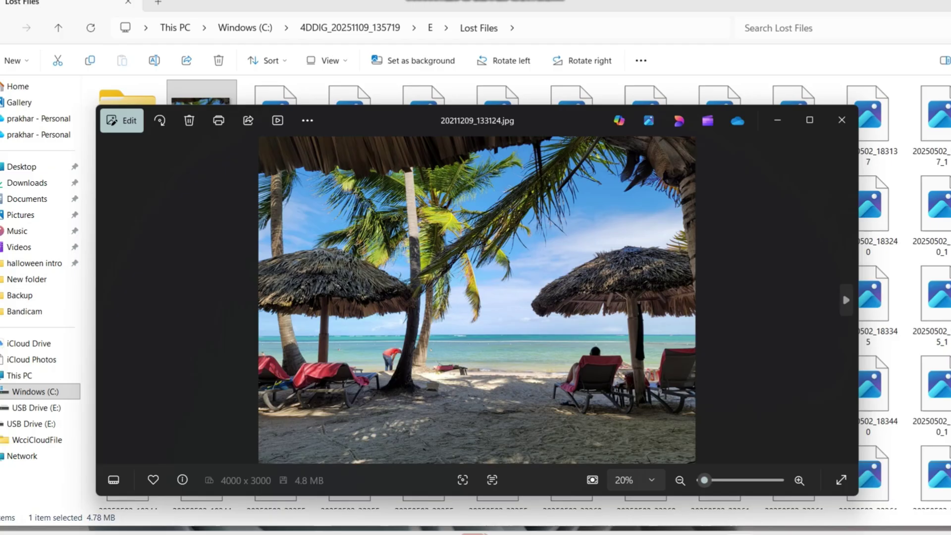
{"action": "left_click", "coordinate": [842, 120]}
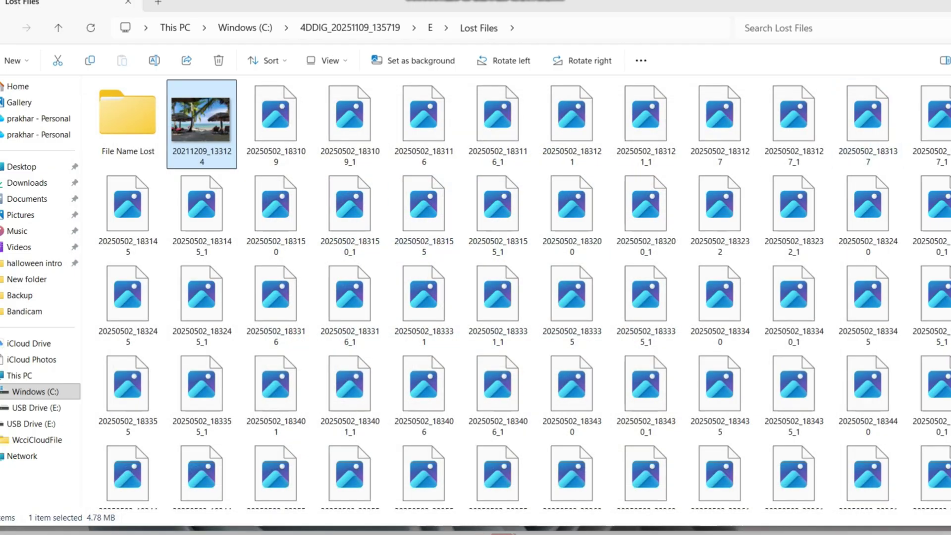
{"action": "key", "text": "Return"}
{"action": "left_click", "coordinate": [842, 119]}
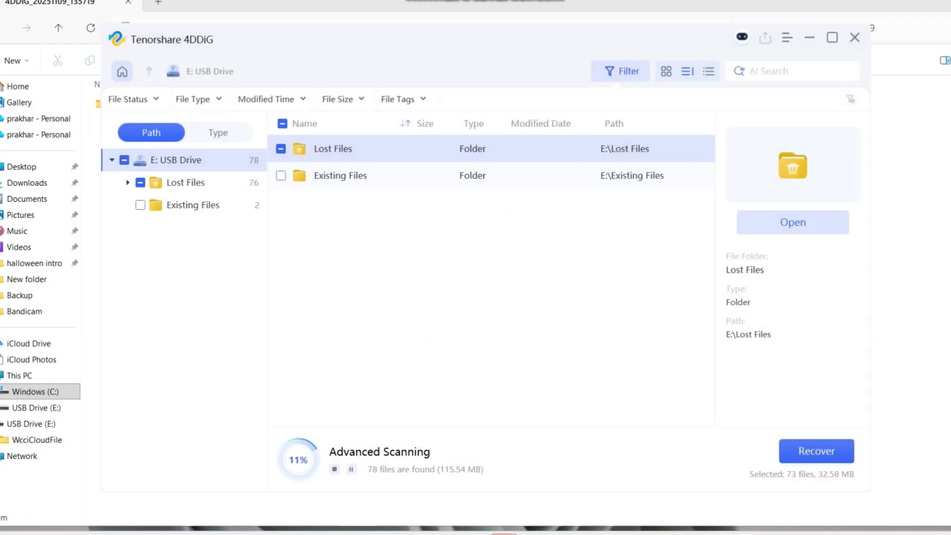
Step: Leave the running scan for the 4DDiG home screen and select Crashed PC
{"action": "left_click", "coordinate": [122, 72]}
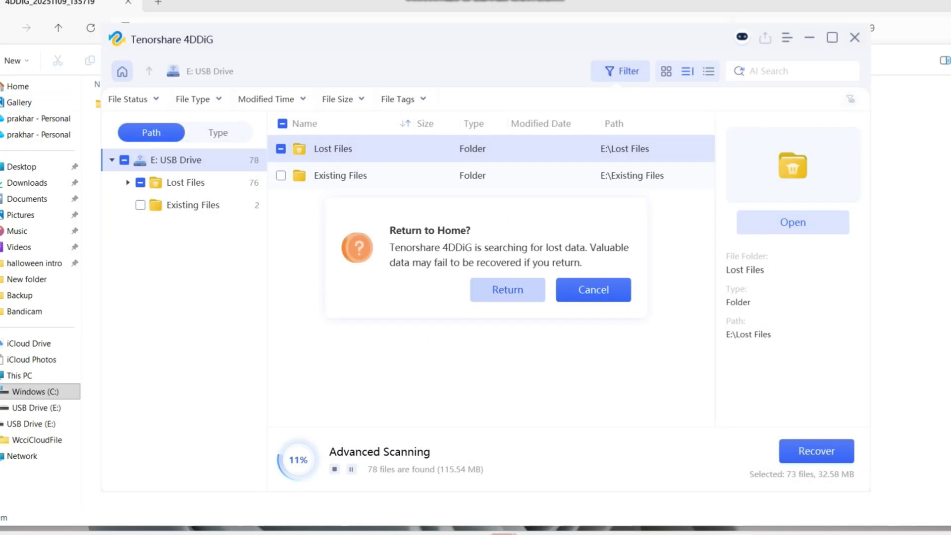
{"action": "left_click", "coordinate": [507, 290]}
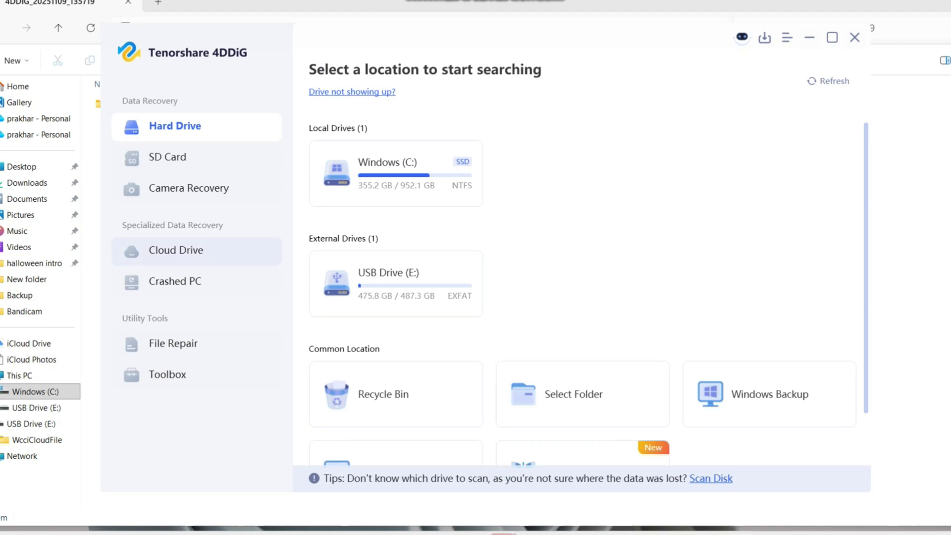
{"action": "left_click", "coordinate": [176, 281]}
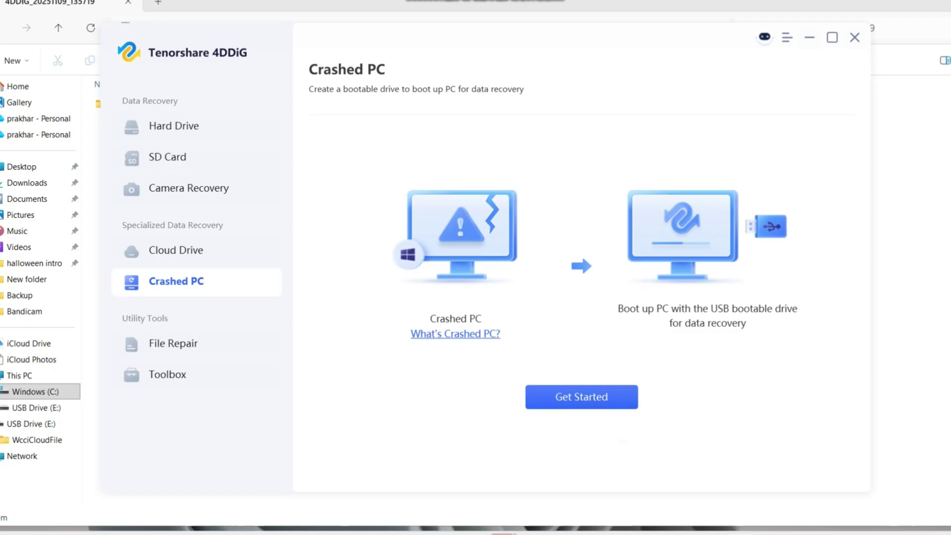
Step: Open File Repair, which brings up the license pricing page ($36.95, $59.95, $79.95)
{"action": "left_click", "coordinate": [173, 344]}
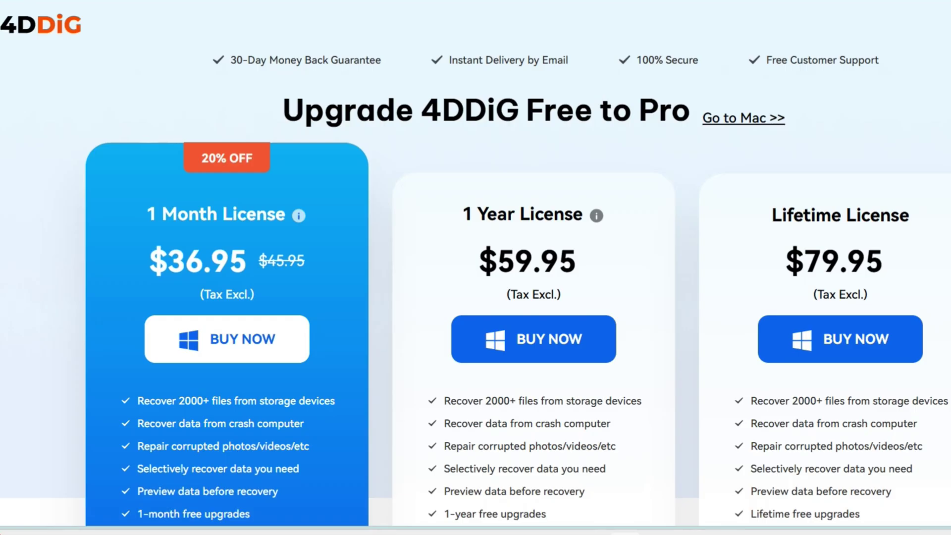
{"action": "scroll", "coordinate": [476, 268], "scroll_direction": "down", "scroll_amount": 2}
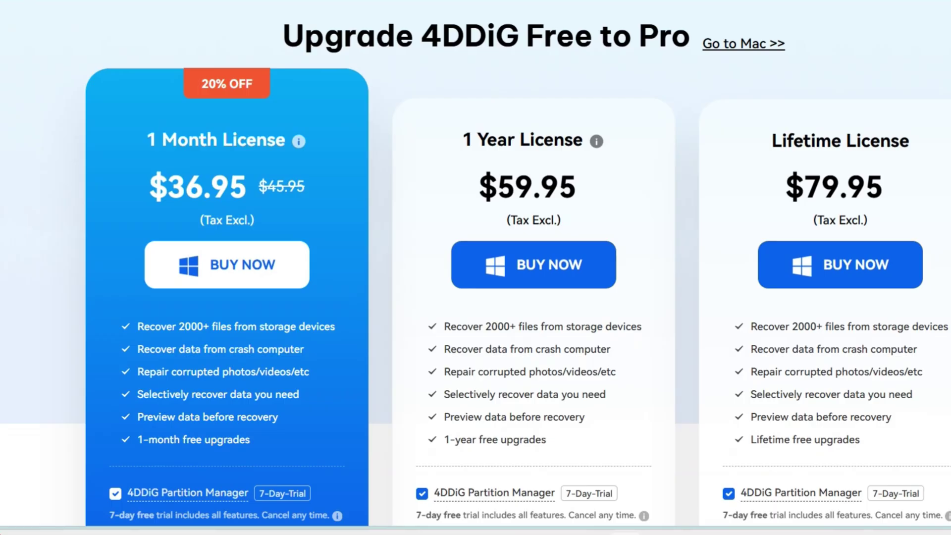
{"action": "scroll", "coordinate": [476, 267], "scroll_direction": "down", "scroll_amount": 2}
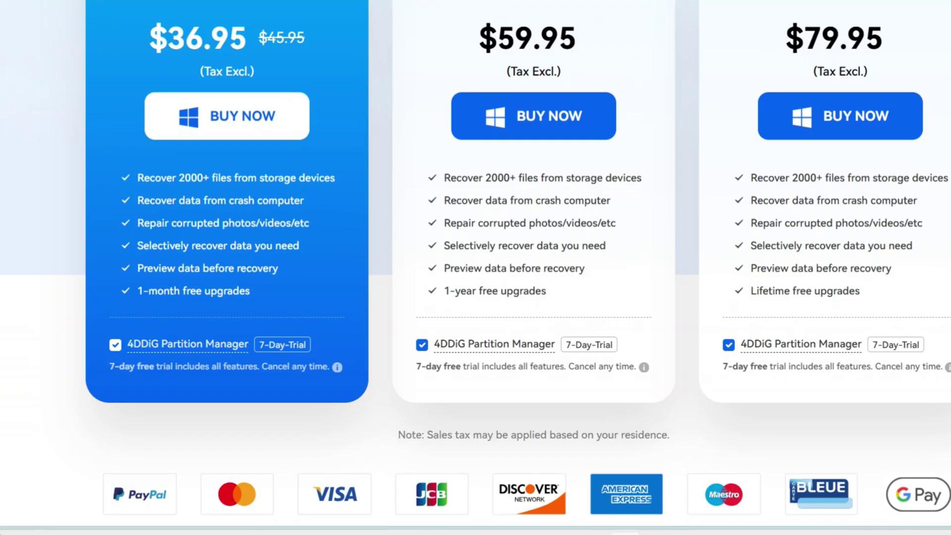
{"action": "scroll", "coordinate": [476, 268], "scroll_direction": "up", "scroll_amount": 1}
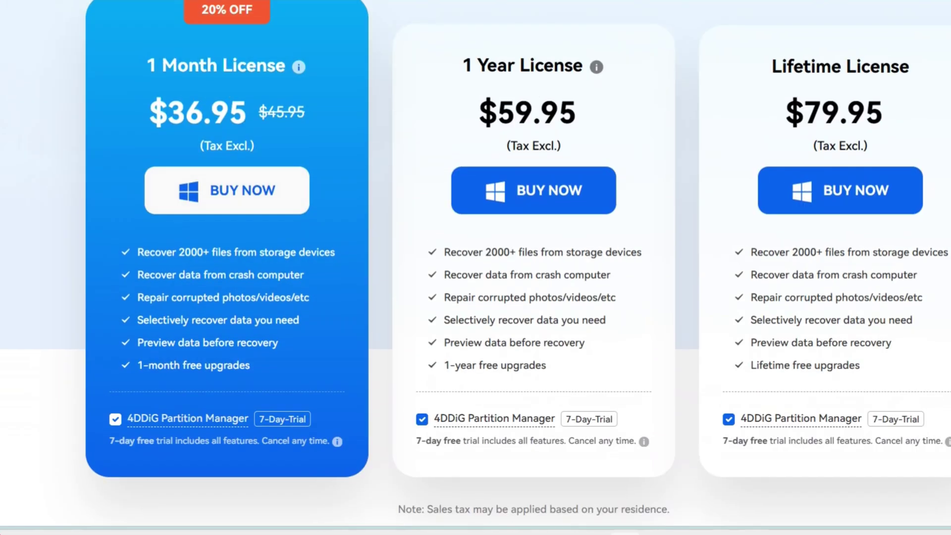